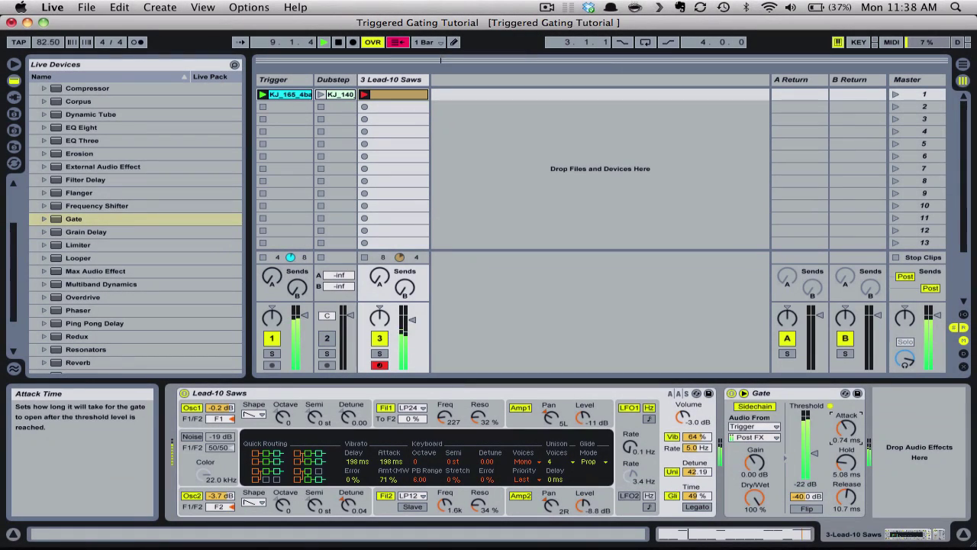
# - Dial the Lead-10 Saws Gate to 0.15 ms attack, 36.5 ms hold and 4.58 ms release
pyautogui.moveTo(846, 430); pyautogui.dragTo(846, 449)
pyautogui.moveTo(846, 497); pyautogui.dragTo(851, 492)
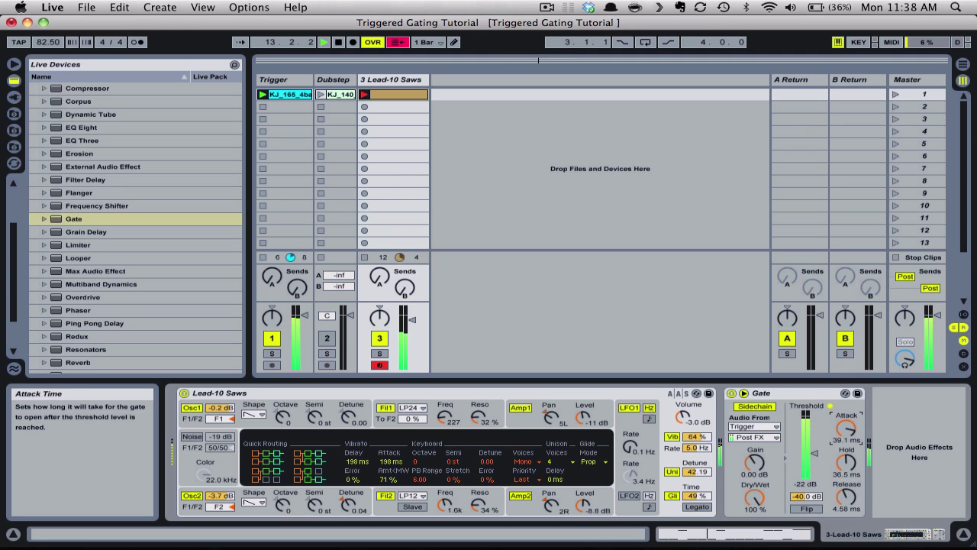
pyautogui.moveTo(846, 428); pyautogui.dragTo(846, 437)
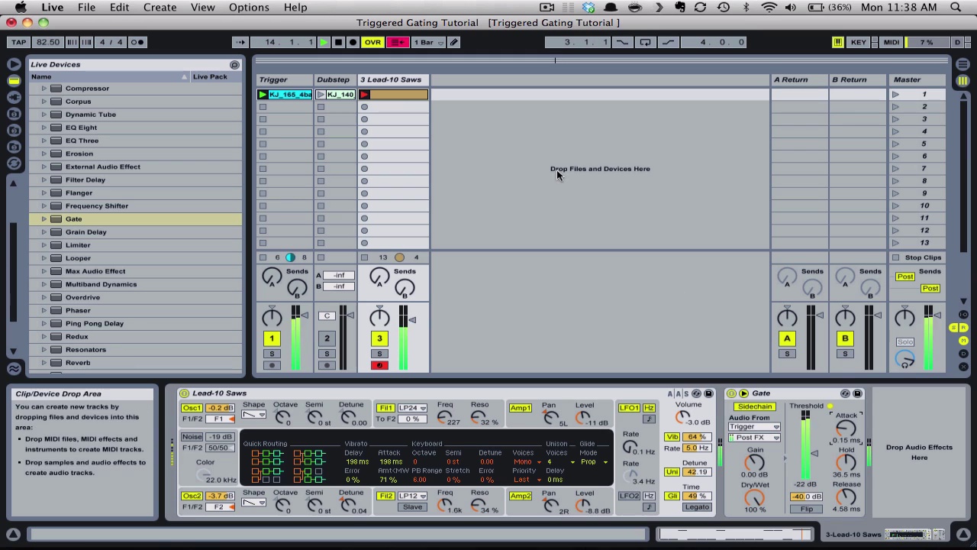
# - Stop playback of the set
pyautogui.click(342, 43)
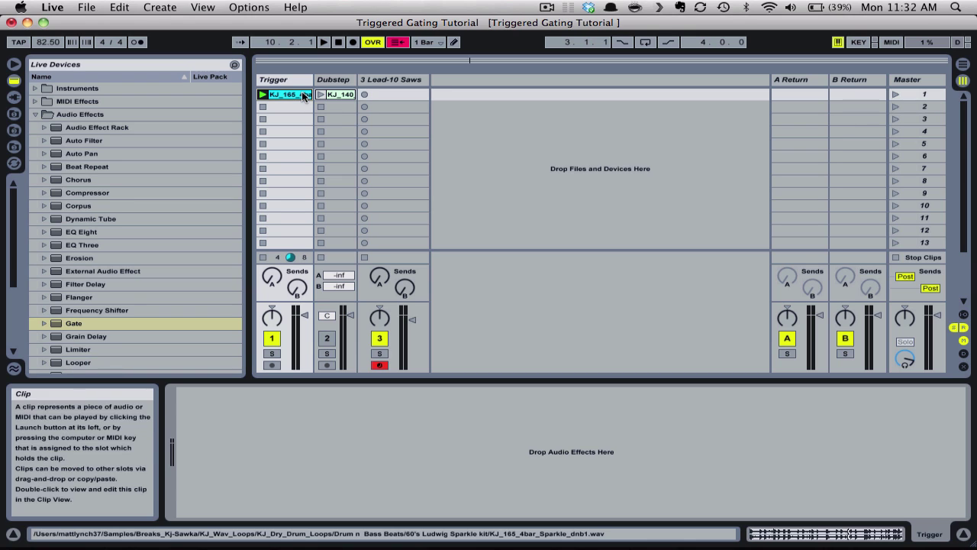
# - Add a Gate to the Trigger track, launch the Trigger clip and set threshold to -40 dB
pyautogui.moveTo(71, 325); pyautogui.dragTo(283, 83)
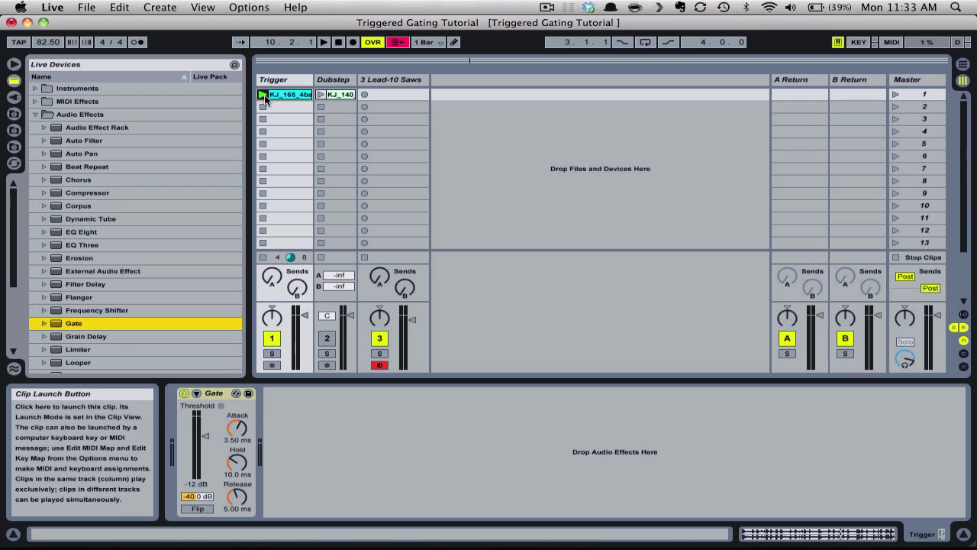
pyautogui.click(264, 94)
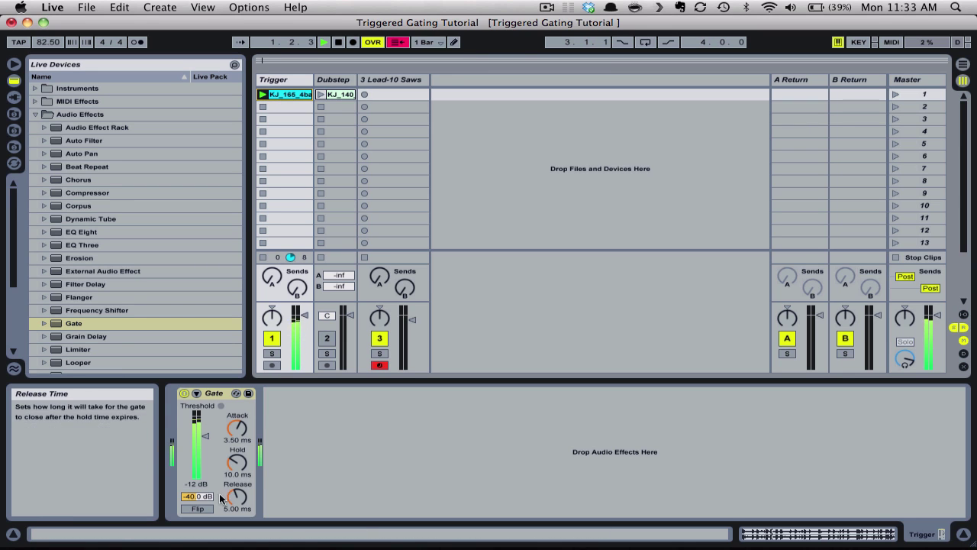
pyautogui.click(212, 449)
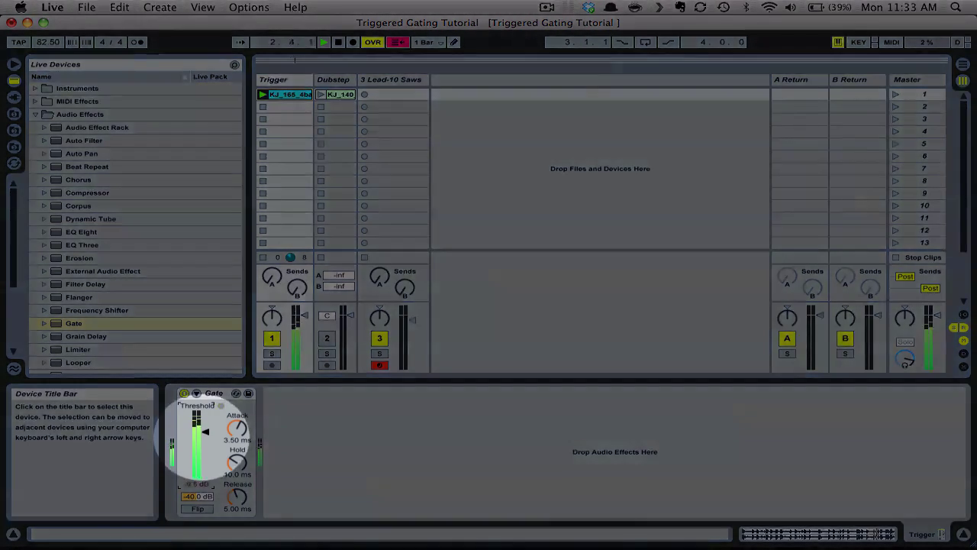
pyautogui.moveTo(204, 435)
pyautogui.mouseDown()
pyautogui.moveTo(204, 422)
pyautogui.moveTo(205, 455)
pyautogui.moveTo(206, 439)
pyautogui.mouseUp()
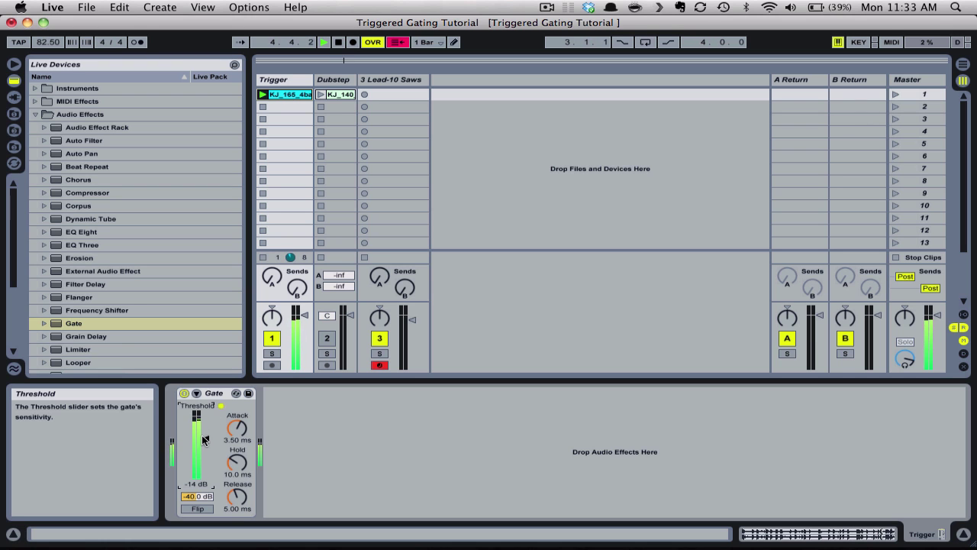
pyautogui.moveTo(204, 443); pyautogui.dragTo(201, 490)
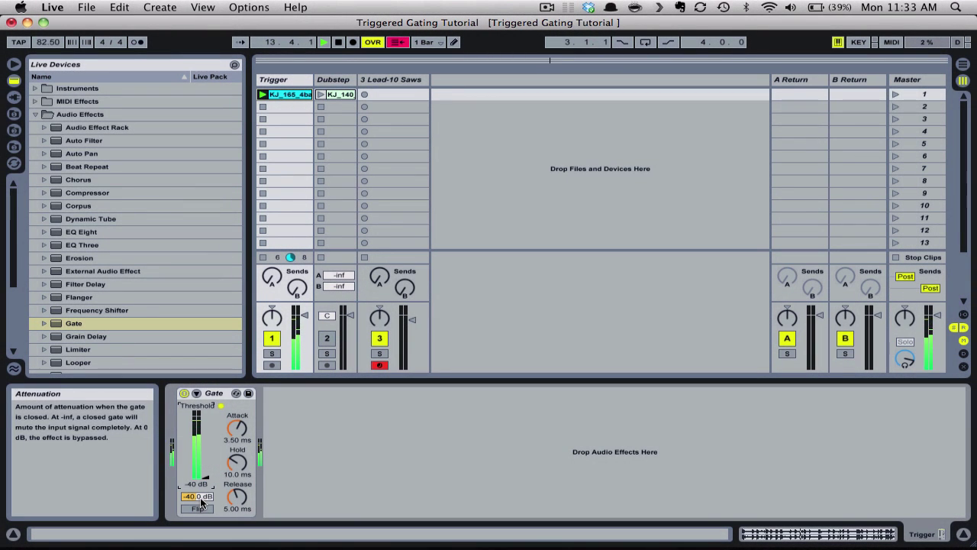
# - Set the Trigger gate's floor to -inf dB and threshold to -7.1 dB, then stop playback
pyautogui.moveTo(200, 502); pyautogui.dragTo(201, 549)
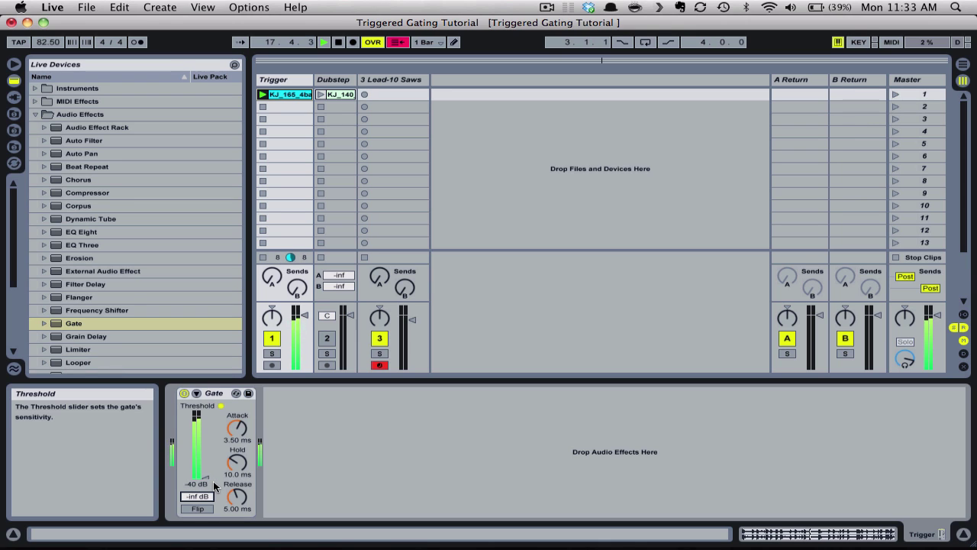
pyautogui.moveTo(206, 481); pyautogui.dragTo(205, 428)
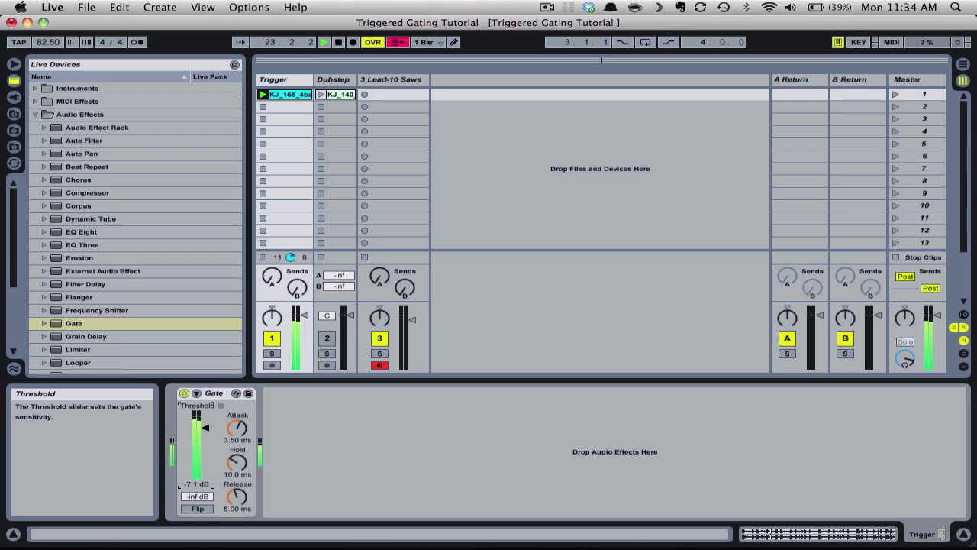
pyautogui.click(339, 42)
pyautogui.click(239, 433)
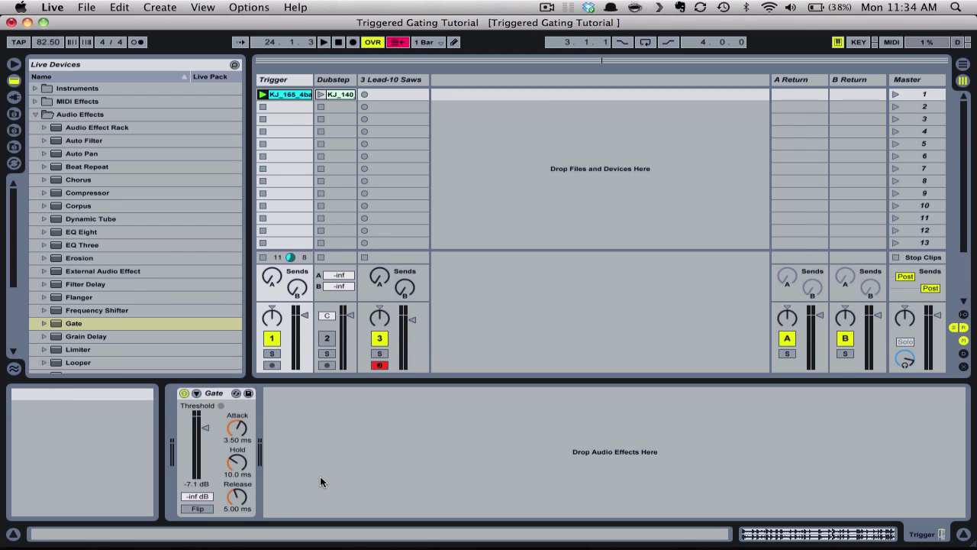
# - Bypass the Trigger gate and draw an E1 note in a new Lead-10 Saws clip
pyautogui.click(184, 393)
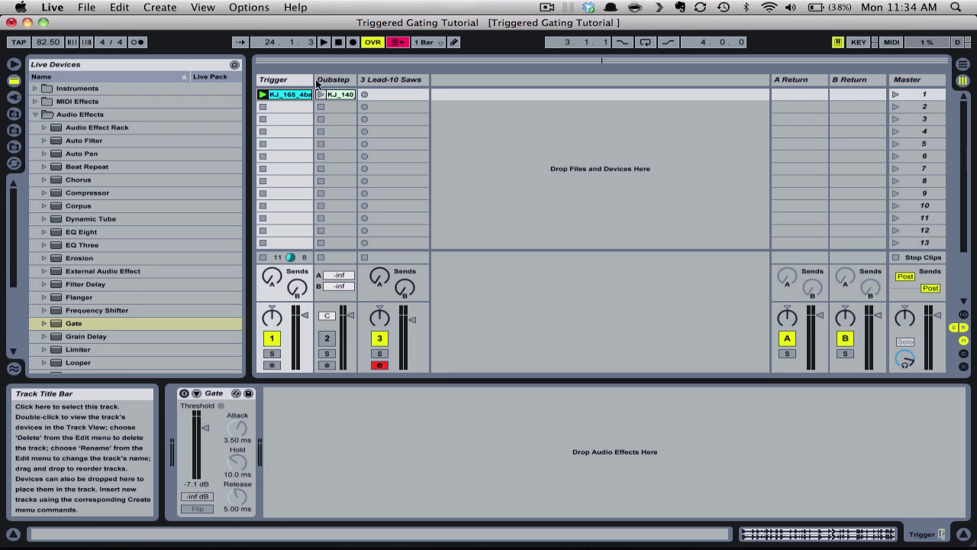
pyautogui.doubleClick(389, 93)
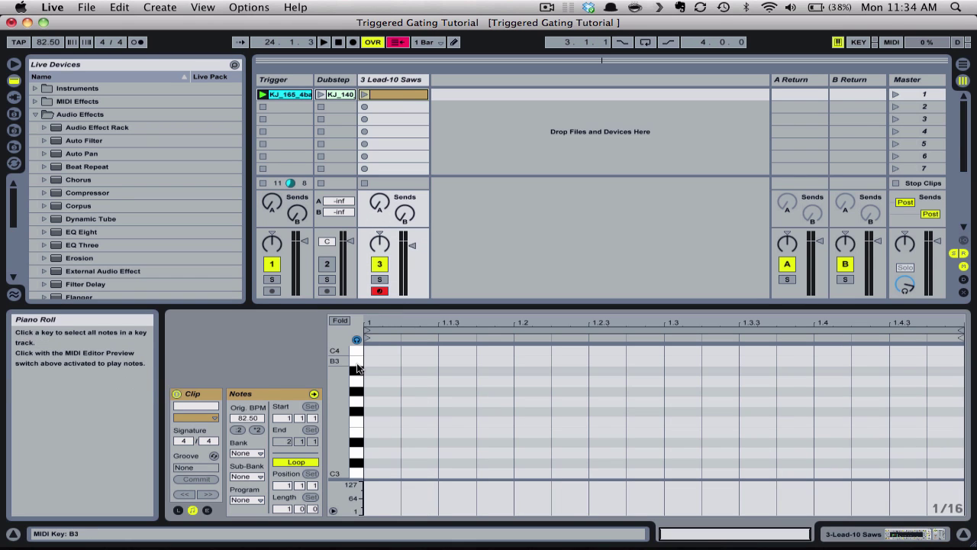
pyautogui.scroll(-1, 357, 368)
pyautogui.scroll(-8, 356, 368)
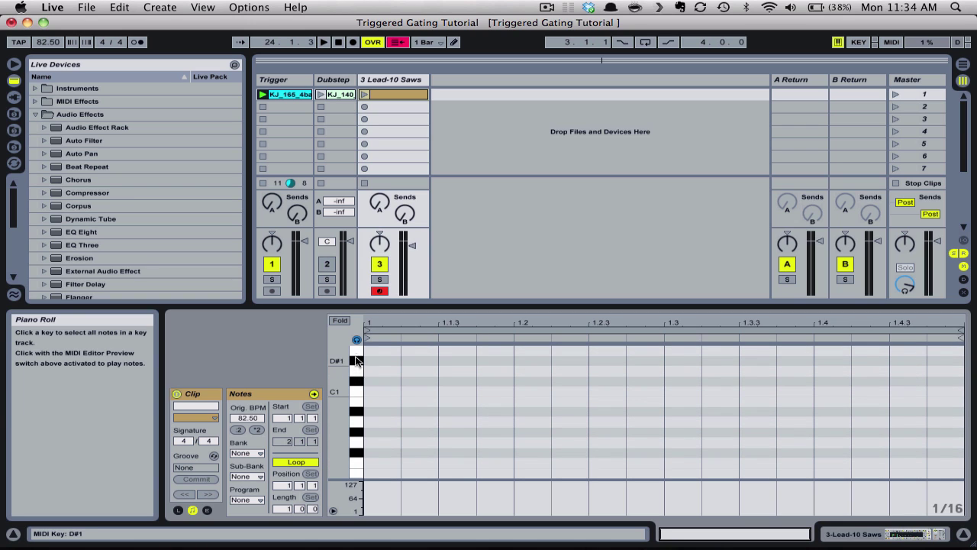
pyautogui.doubleClick(380, 348)
# - Duplicate the E1 note in sixteenths across the bar and play from the start
pyautogui.press('super')
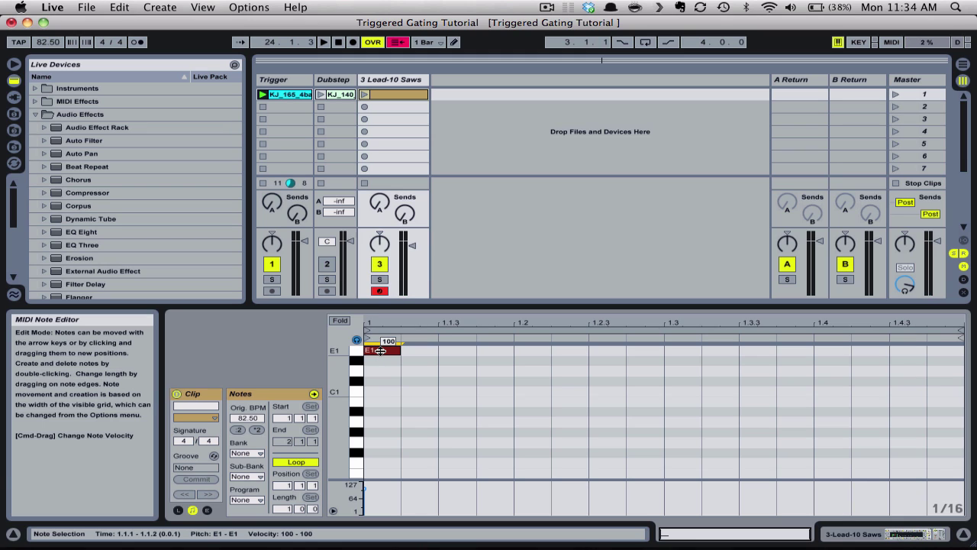
pyautogui.press('super+d')
pyautogui.press('super+d')
pyautogui.press('super+d')
pyautogui.press('super+d')
pyautogui.press('super+d')
pyautogui.press('super+d')
pyautogui.press('super+d')
pyautogui.press('super+d')
pyautogui.press('super+d')
pyautogui.press('super+d')
pyautogui.press('super+d')
pyautogui.press('super+d')
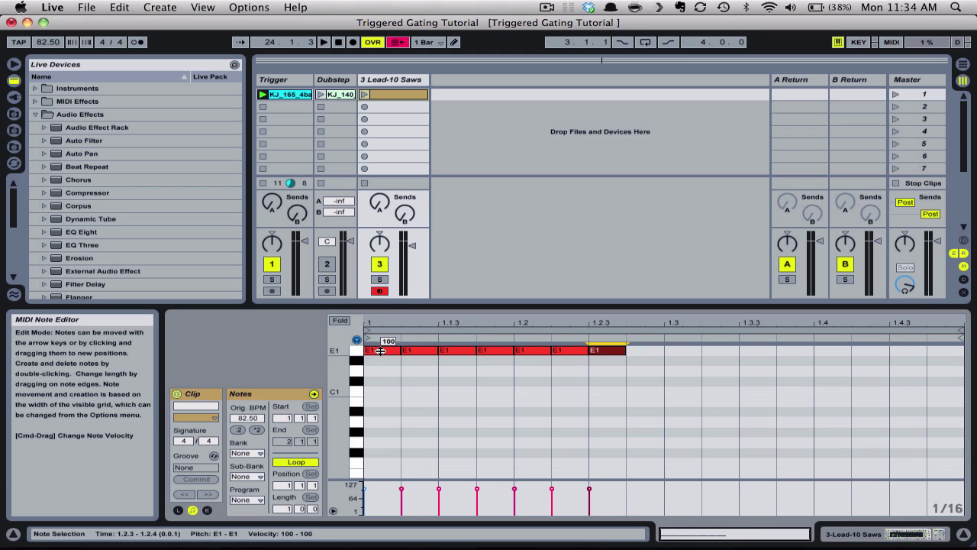
pyautogui.press('super+d')
pyautogui.press('super+d')
pyautogui.press('super+d')
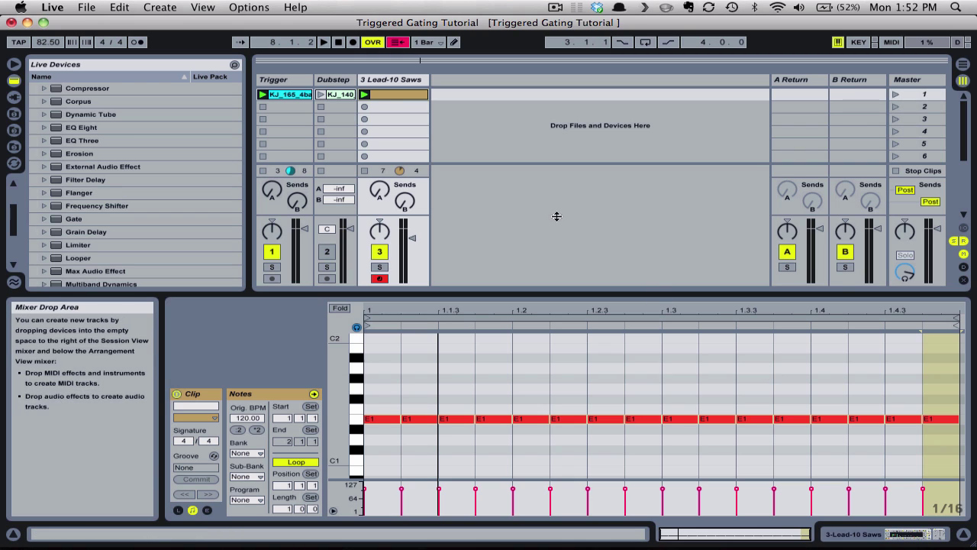
pyautogui.click(337, 45)
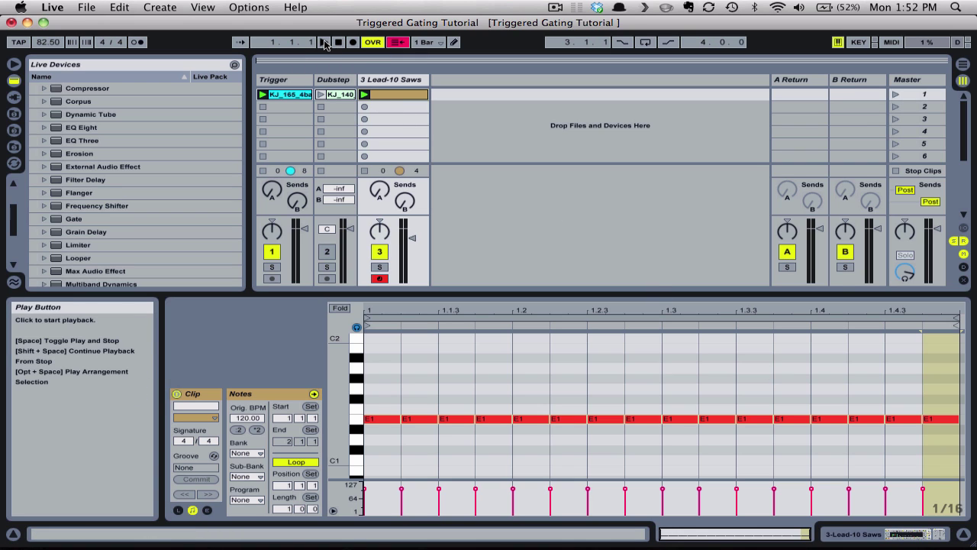
pyautogui.click(324, 43)
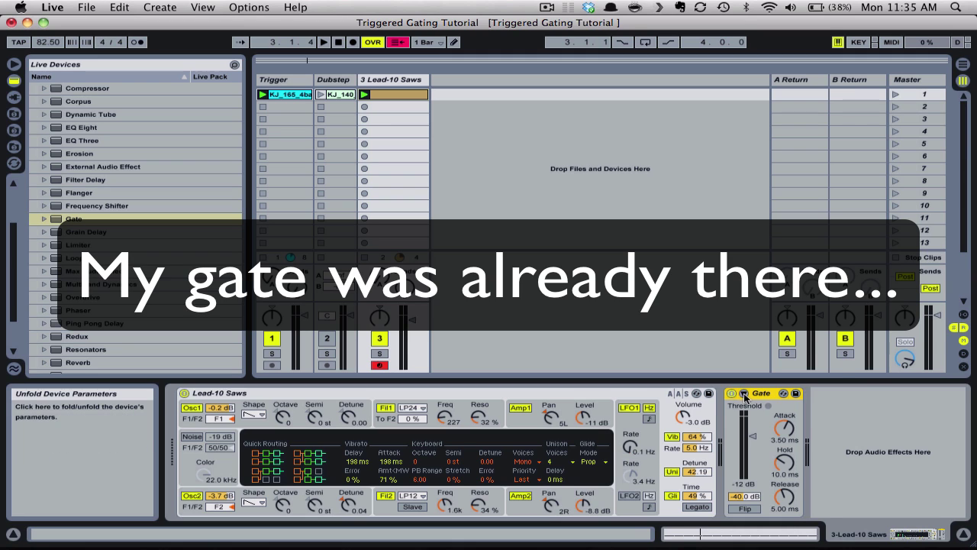
# - Sidechain the Lead-10 Saws Gate from the Trigger track at Post FX
pyautogui.click(745, 394)
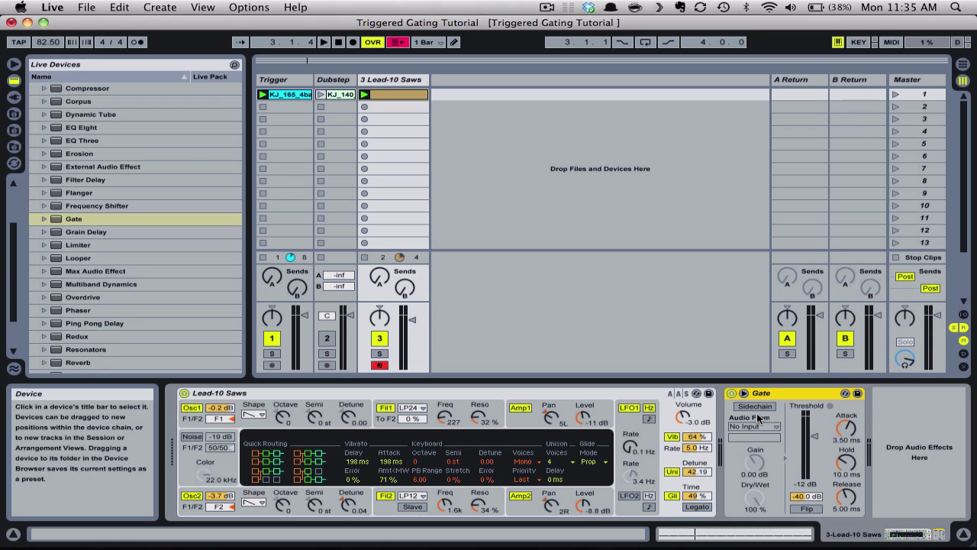
pyautogui.click(755, 406)
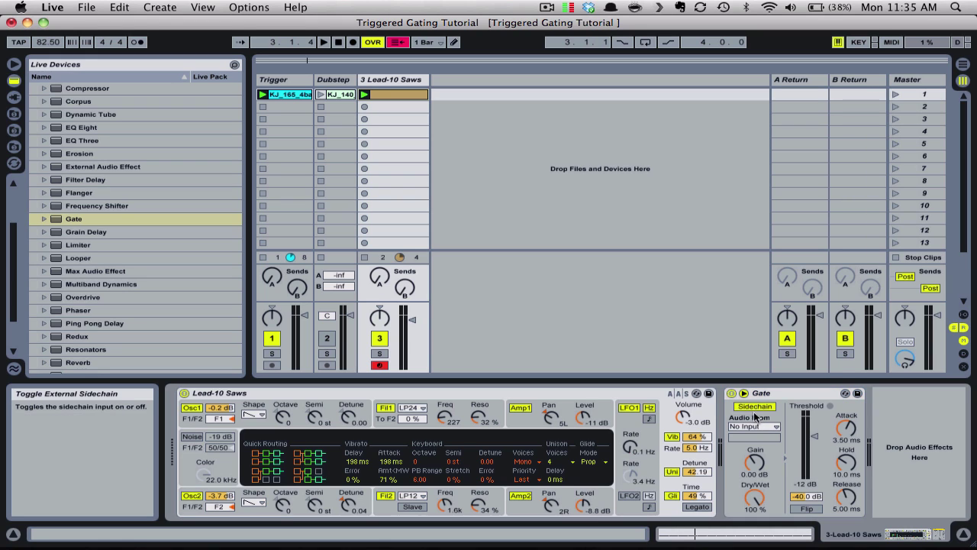
pyautogui.click(753, 427)
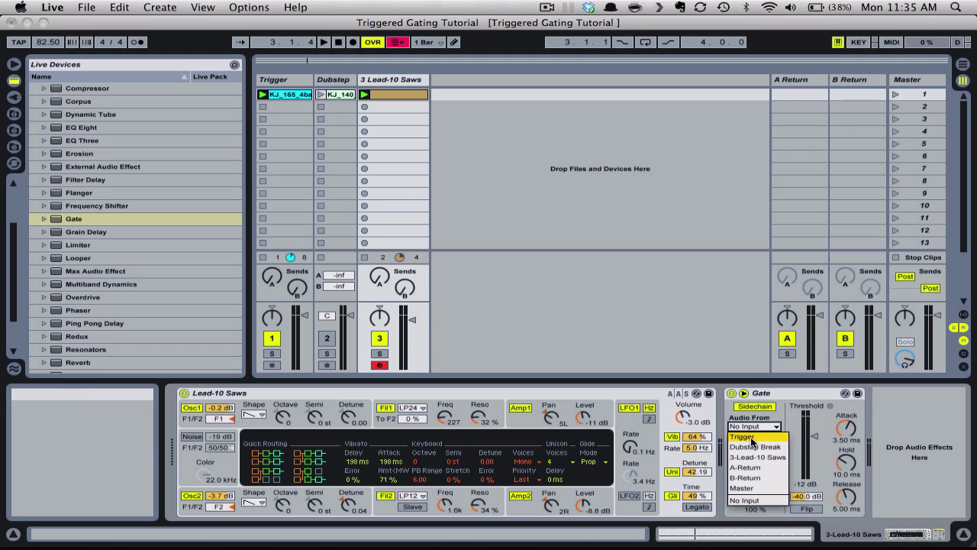
pyautogui.click(752, 436)
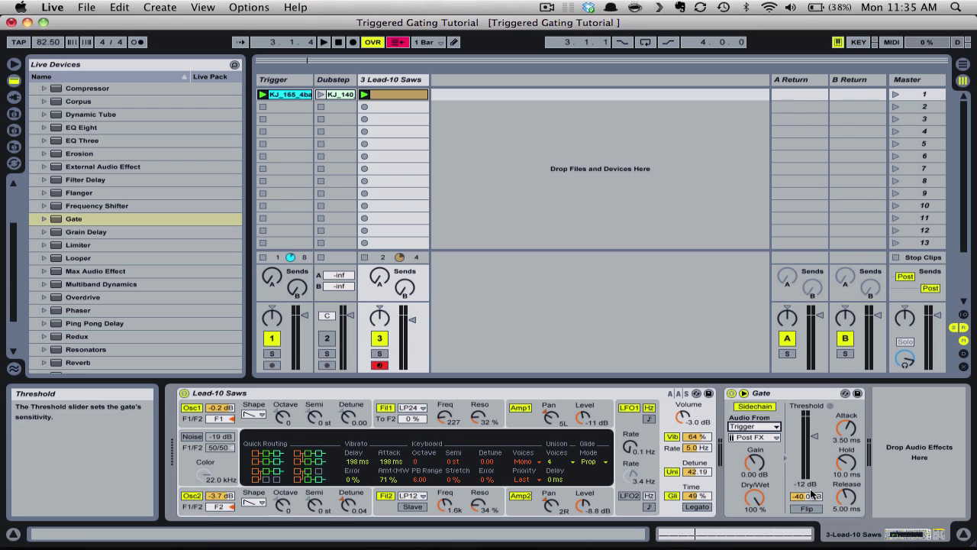
# - Lower the Lead-10 Saws Gate threshold to -19 dB while the set plays
pyautogui.press('space')
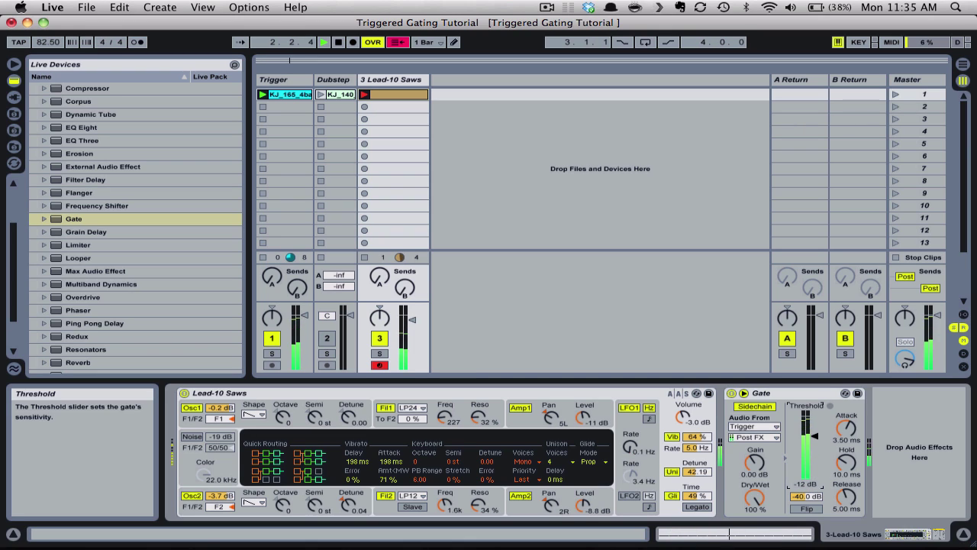
pyautogui.click(816, 440)
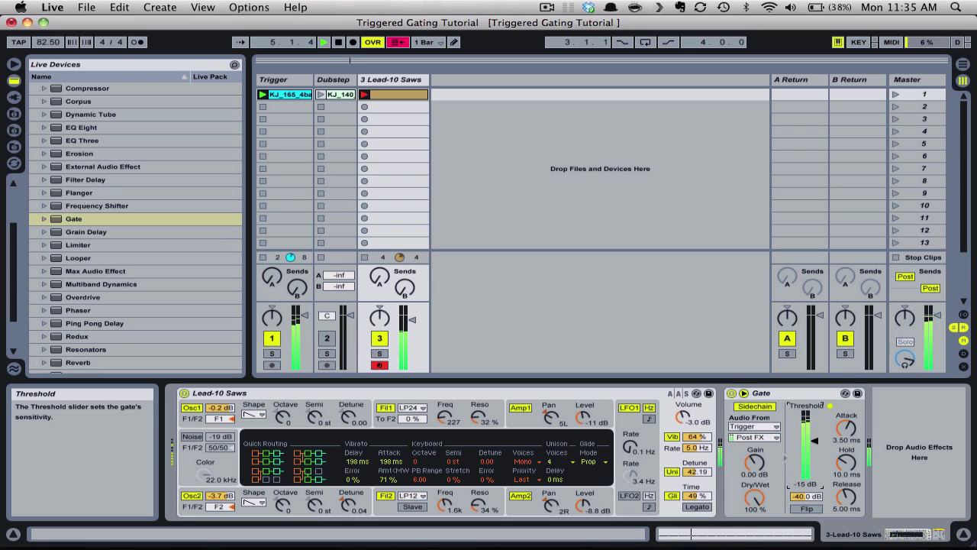
pyautogui.moveTo(805, 441); pyautogui.dragTo(815, 450)
pyautogui.press('space')
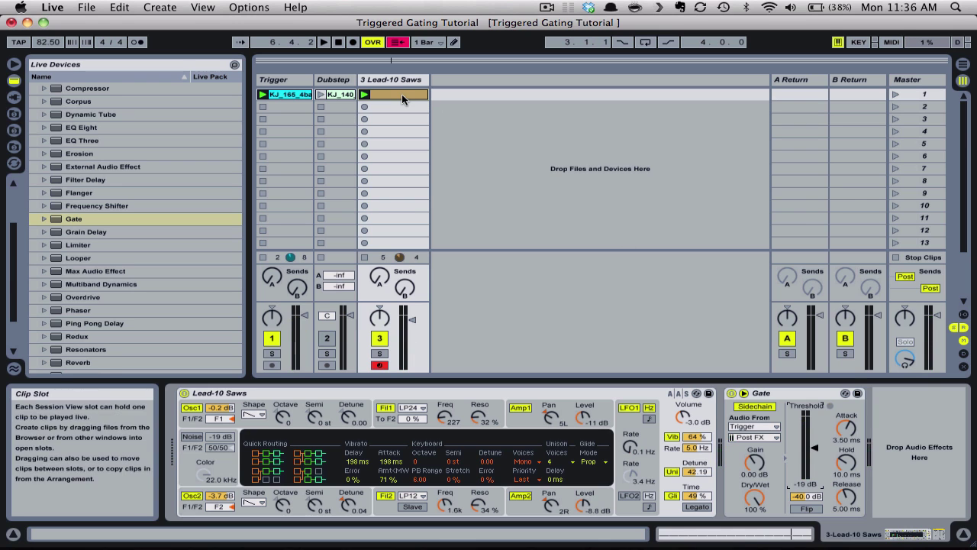
# - Raise the E1 notes at 1.1.3, 1.2.3, 1.3.4, 1.4 and 1.4.3 an octave to E2
pyautogui.click(401, 94)
pyautogui.scroll(4, 421, 383)
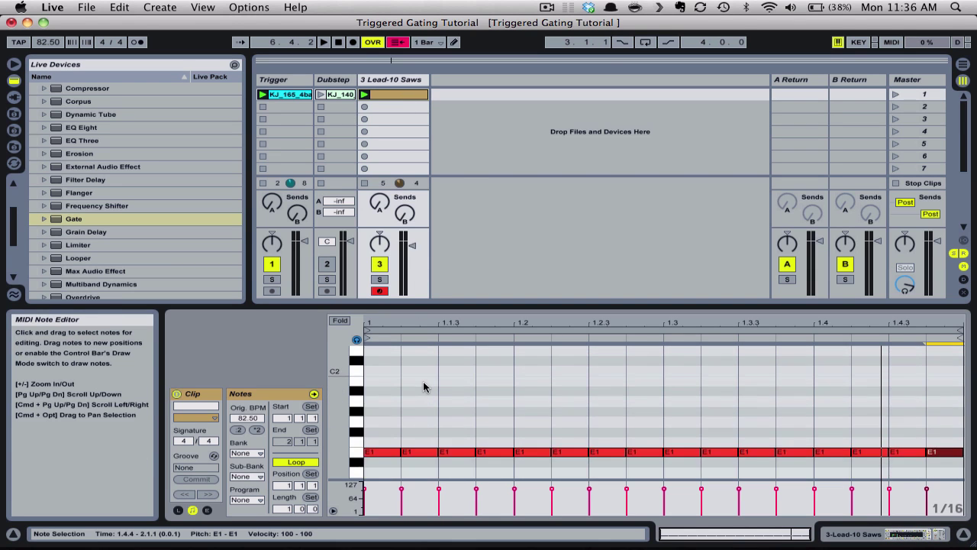
pyautogui.click(450, 421)
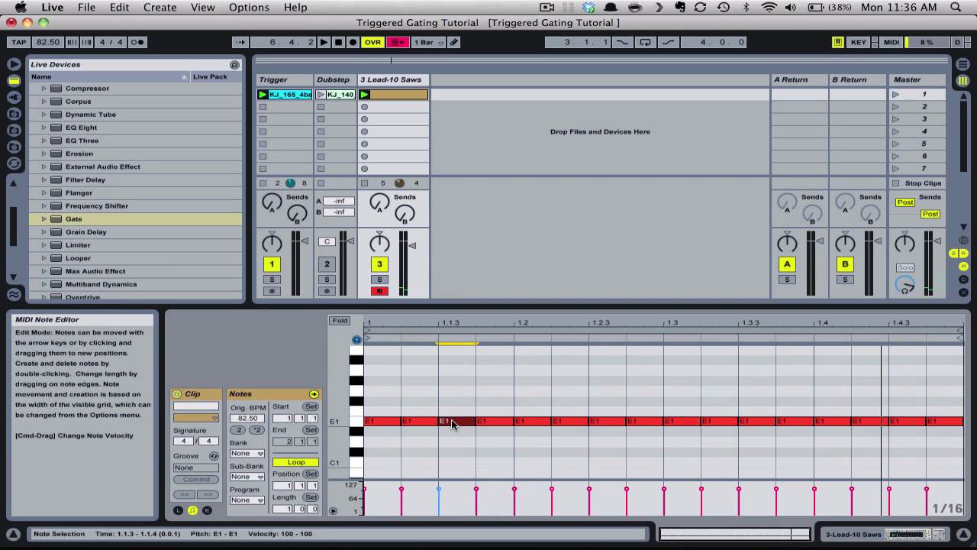
pyautogui.hotkey('shift', 'Up')
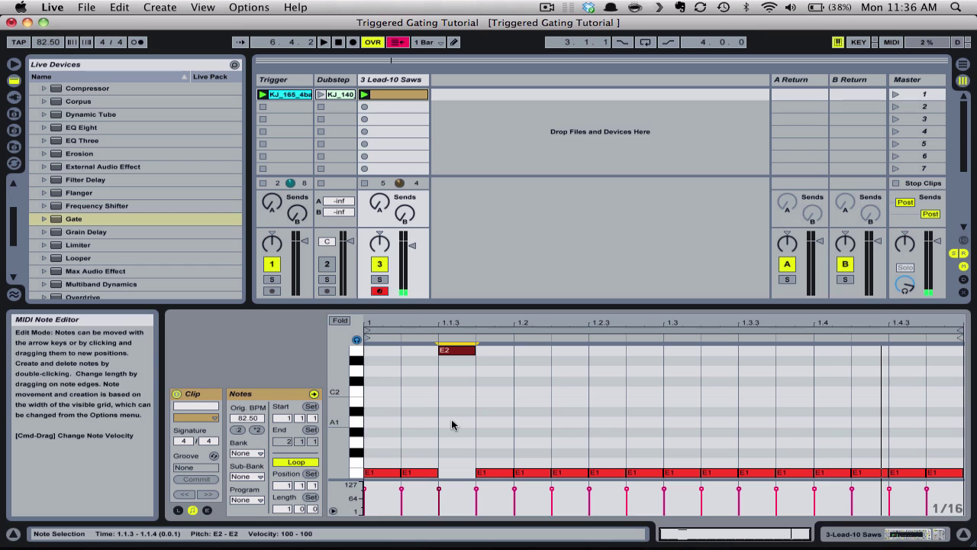
pyautogui.click(609, 473)
pyautogui.hotkey('shift', 'Up')
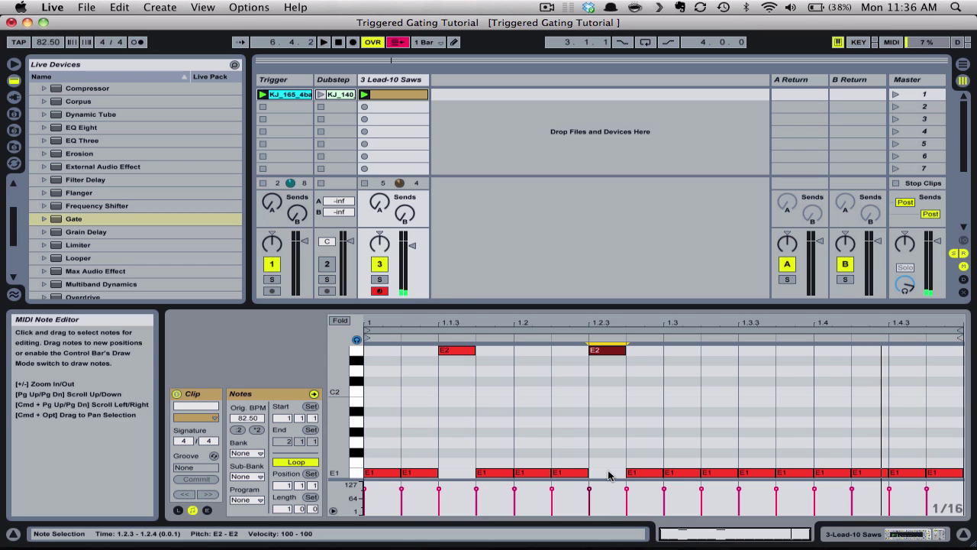
pyautogui.click(822, 473)
pyautogui.hotkey('shift', 'Up')
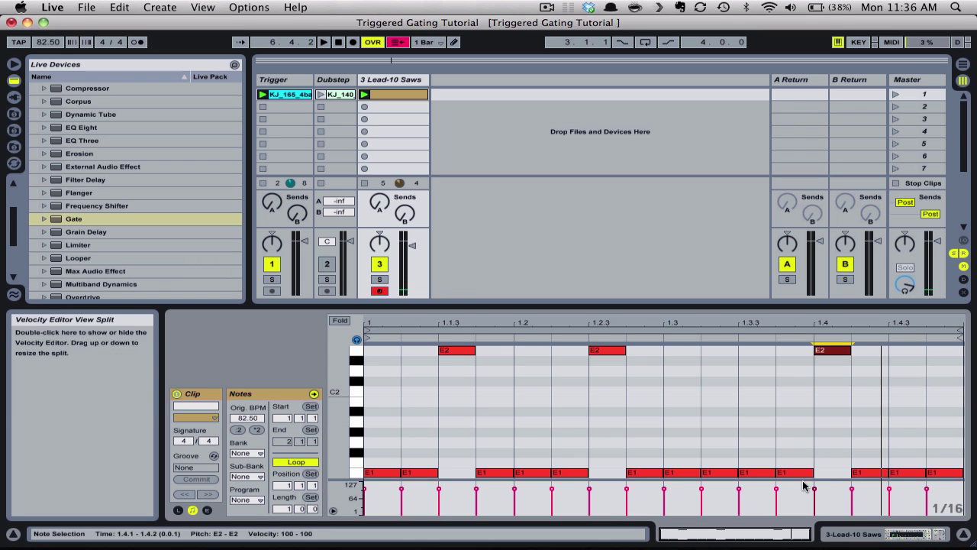
pyautogui.click(800, 474)
pyautogui.hotkey('shift', 'Up')
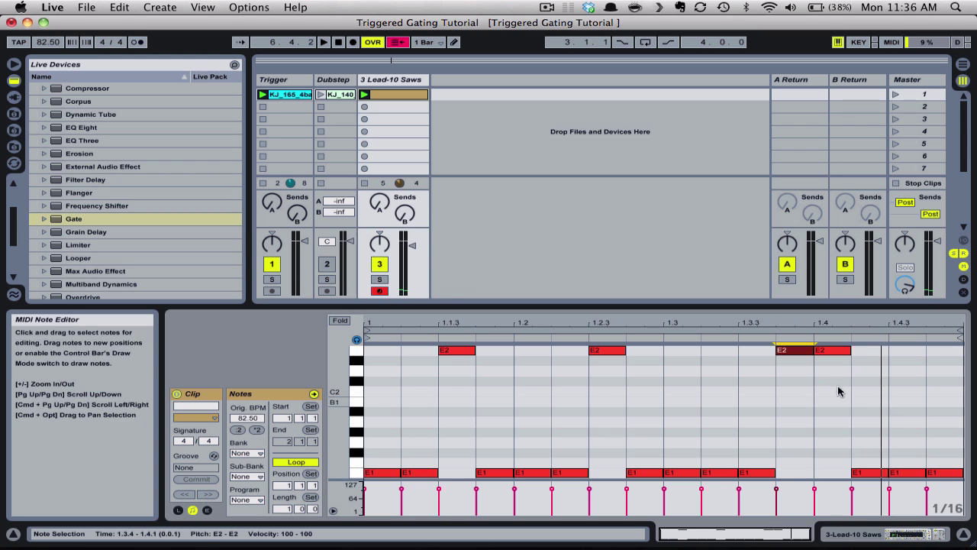
pyautogui.click(909, 473)
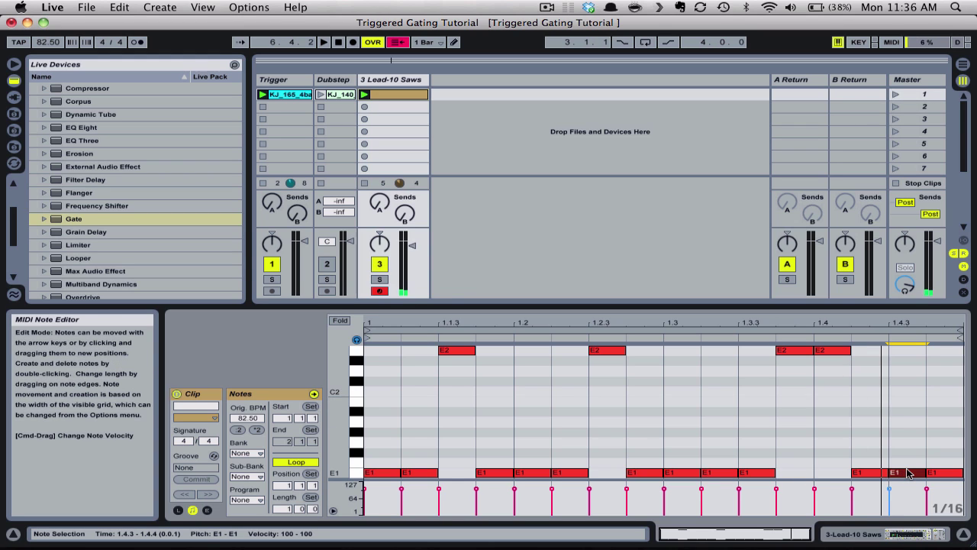
pyautogui.hotkey('shift', 'Up')
# - Make the 1.4.3 note an F2 lasting to 2.1.1 and start playback
pyautogui.scroll(3, 909, 434)
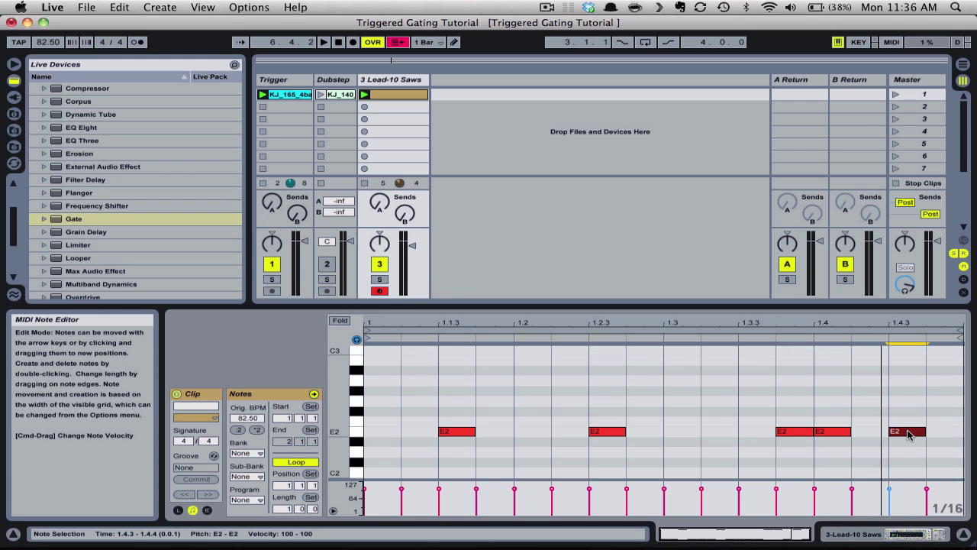
pyautogui.press('Up')
pyautogui.press('space')
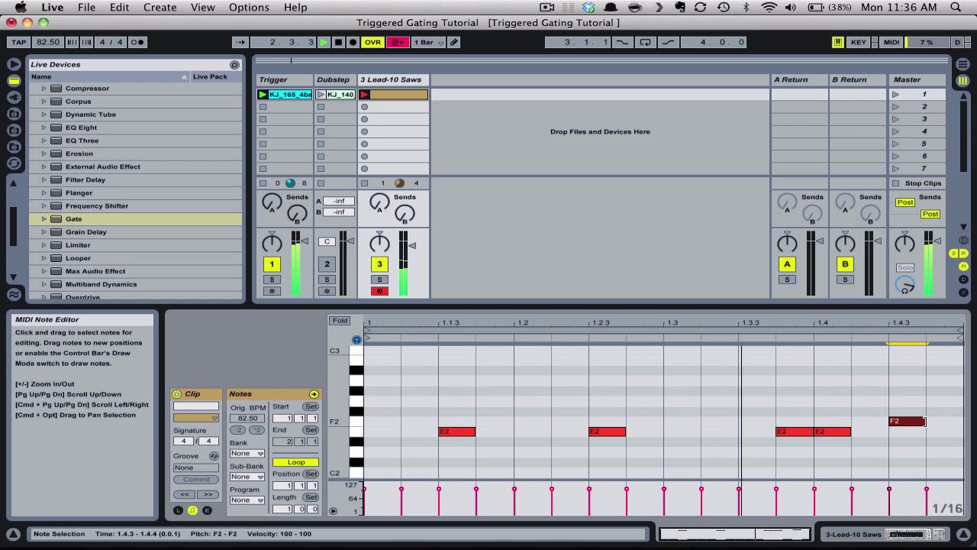
pyautogui.moveTo(925, 421); pyautogui.dragTo(945, 424)
# - Delete the E1 note at 1.4.4 and stop playback
pyautogui.scroll(-1, 944, 423)
pyautogui.scroll(-4, 945, 424)
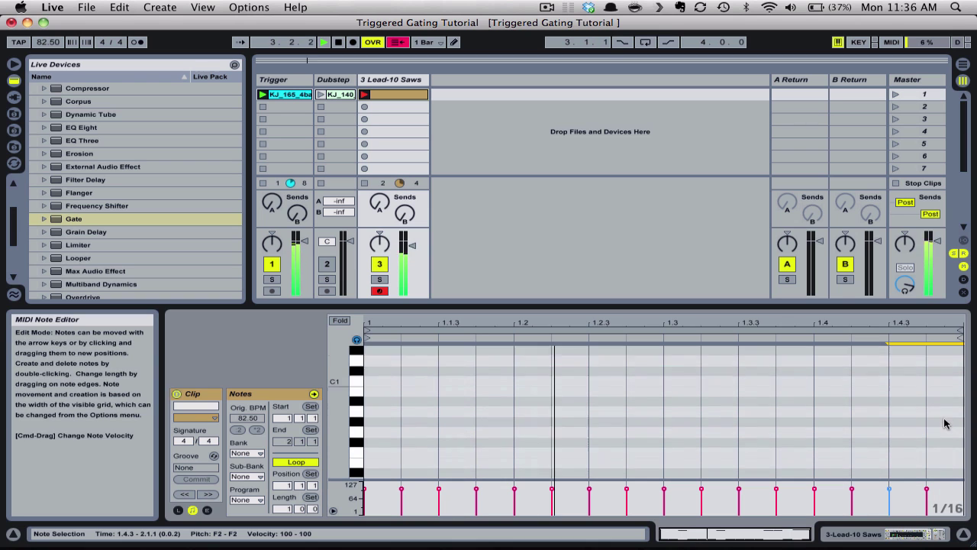
pyautogui.click(945, 423)
pyautogui.press('Delete')
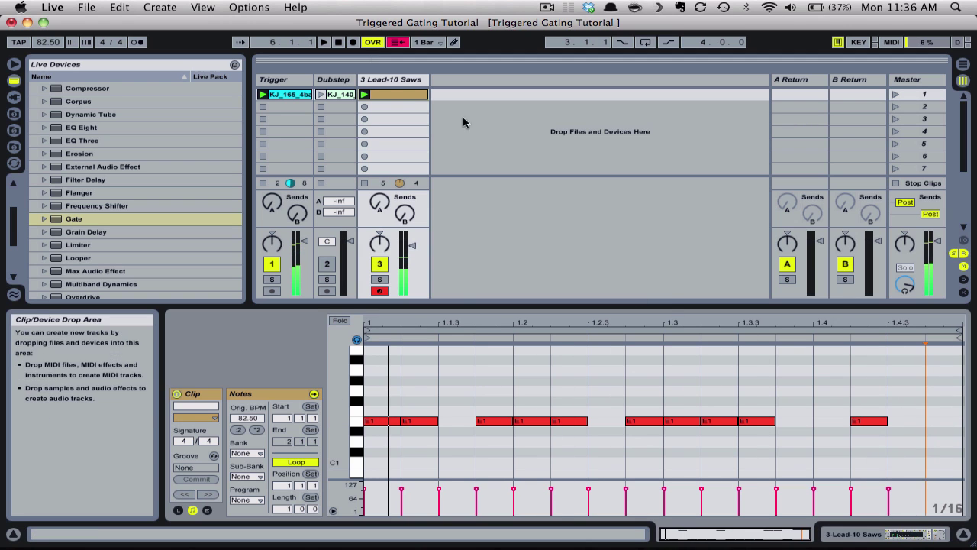
pyautogui.press('space')
# - Show the Lead-10 Saws devices and, during playback, bring the Gate threshold to -12 dB
pyautogui.click(396, 87)
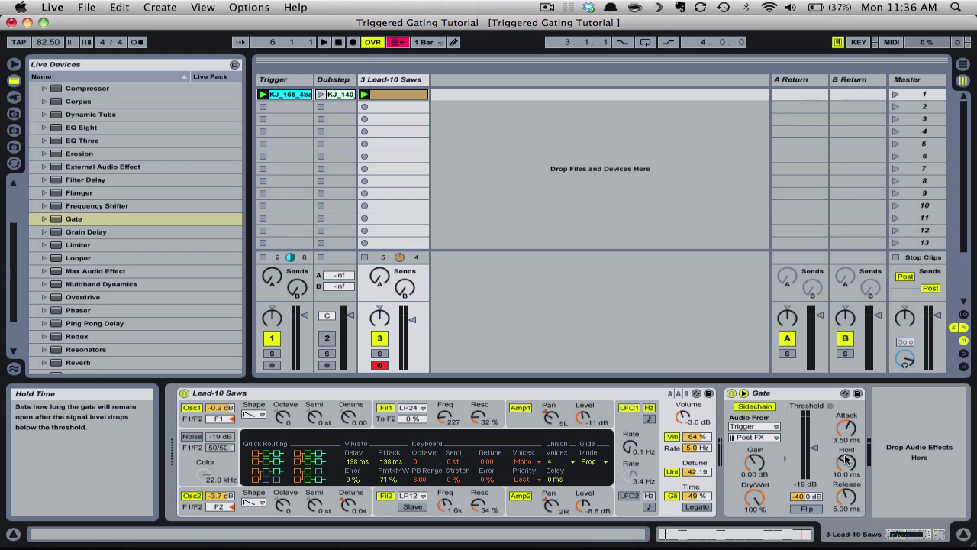
pyautogui.press('space')
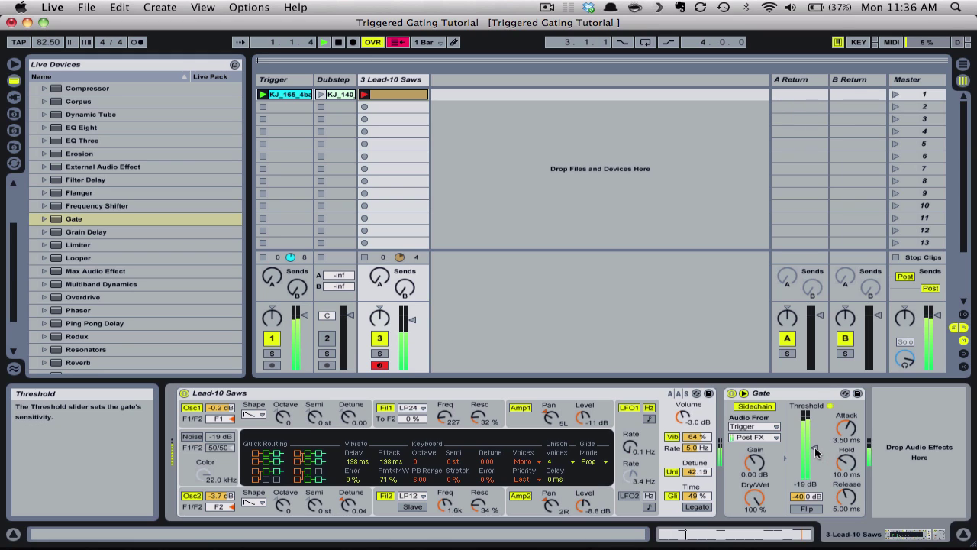
pyautogui.moveTo(815, 448)
pyautogui.mouseDown()
pyautogui.moveTo(814, 478)
pyautogui.moveTo(814, 418)
pyautogui.moveTo(814, 474)
pyautogui.mouseUp()
pyautogui.moveTo(814, 475); pyautogui.dragTo(814, 444)
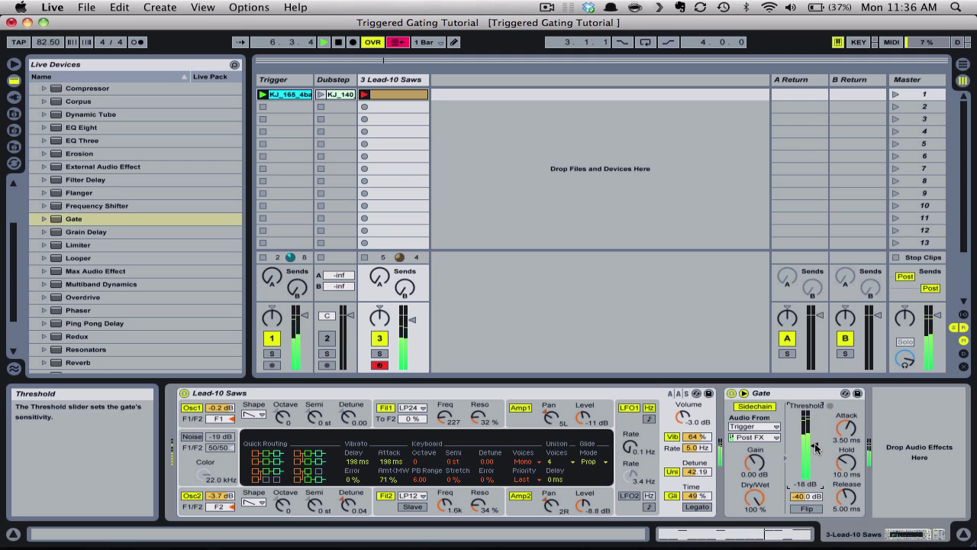
pyautogui.moveTo(816, 448)
pyautogui.mouseDown()
pyautogui.moveTo(814, 430)
pyautogui.moveTo(815, 438)
pyautogui.mouseUp()
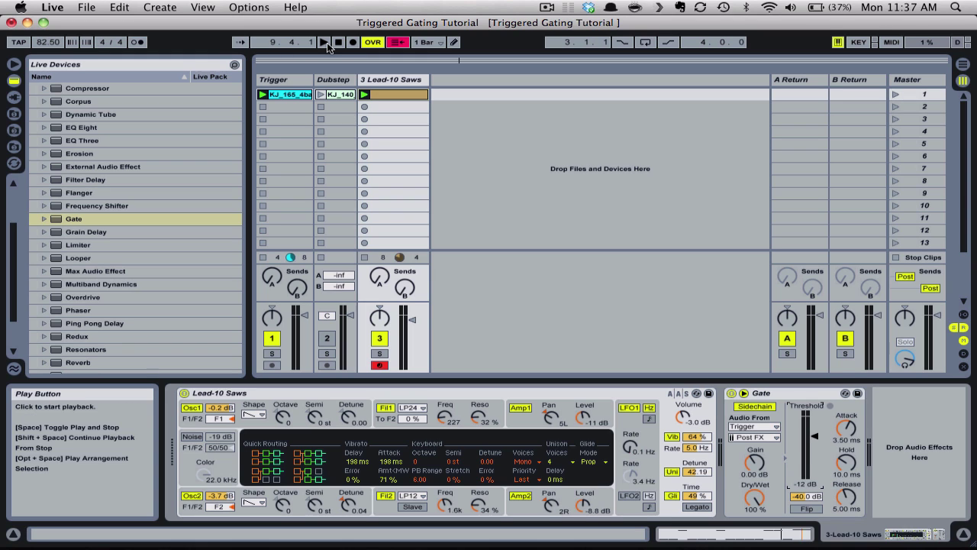
# - During playback, set the Lead-10 Saws Gate to -22 dB, 0.15 ms attack, 36.5 ms hold, 4.58 ms release
pyautogui.click(327, 44)
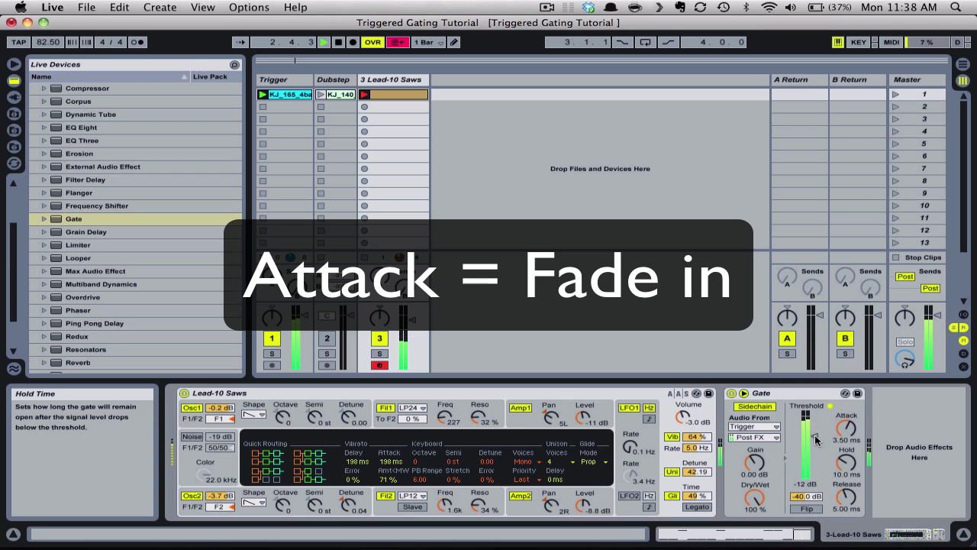
pyautogui.moveTo(814, 437); pyautogui.dragTo(846, 453)
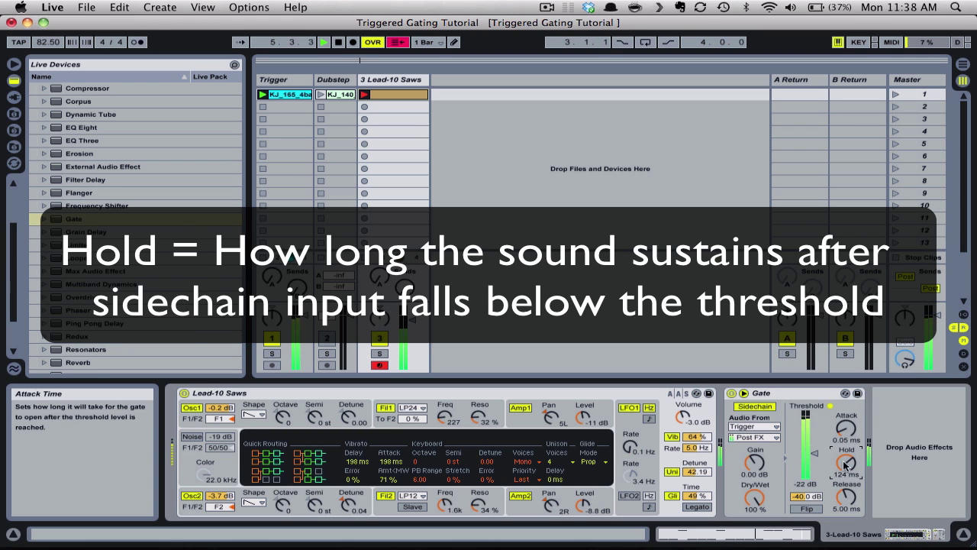
pyautogui.moveTo(847, 496)
pyautogui.mouseDown()
pyautogui.moveTo(852, 474)
pyautogui.moveTo(852, 497)
pyautogui.mouseUp()
pyautogui.moveTo(846, 436); pyautogui.dragTo(846, 428)
pyautogui.moveTo(846, 498); pyautogui.dragTo(846, 522)
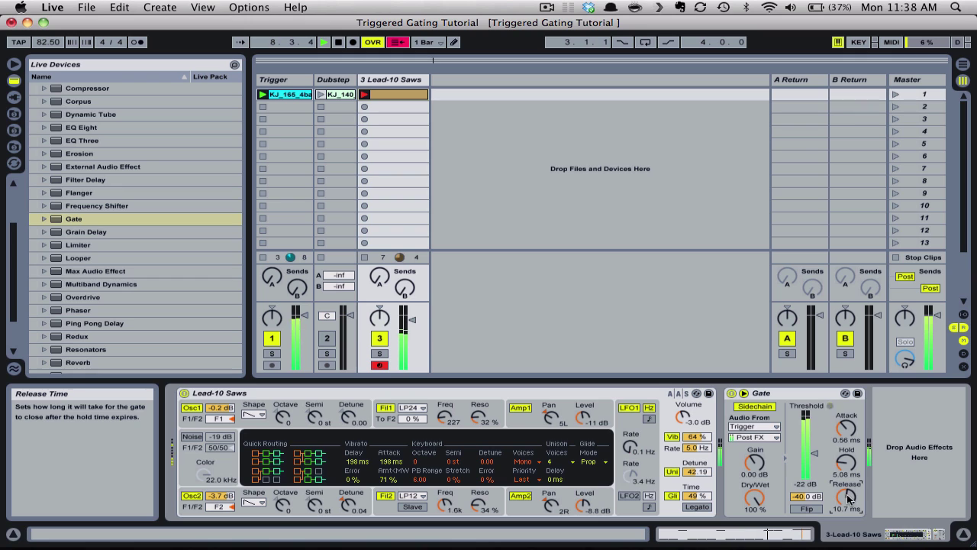
pyautogui.moveTo(848, 433); pyautogui.dragTo(847, 416)
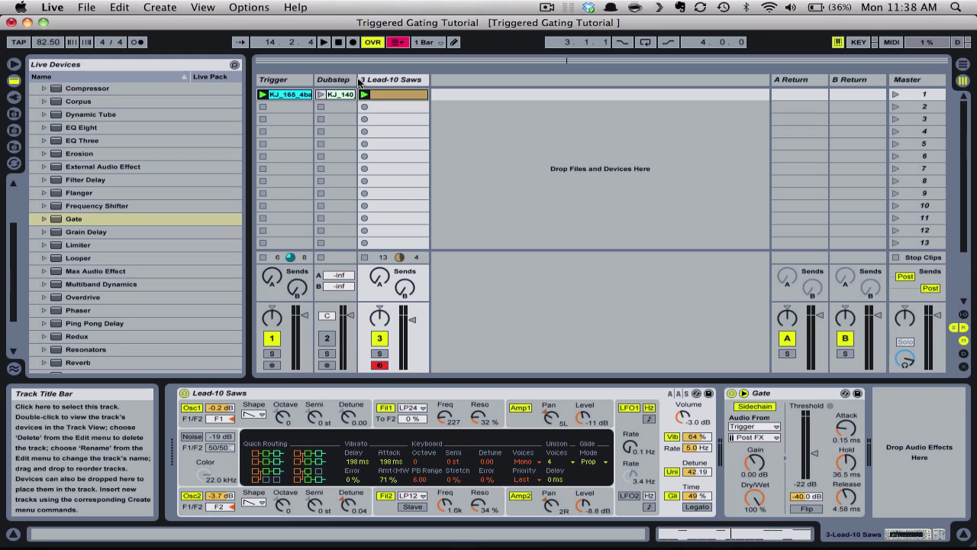
# - Turn the Trigger track's Gate back on and raise its threshold from -7.1 dB to 3.0 dB
pyautogui.click(290, 81)
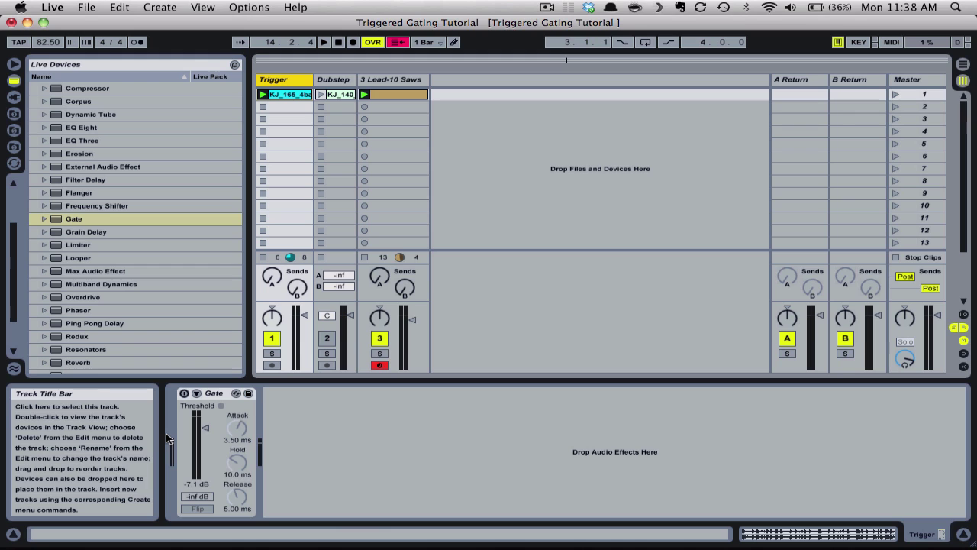
pyautogui.click(184, 393)
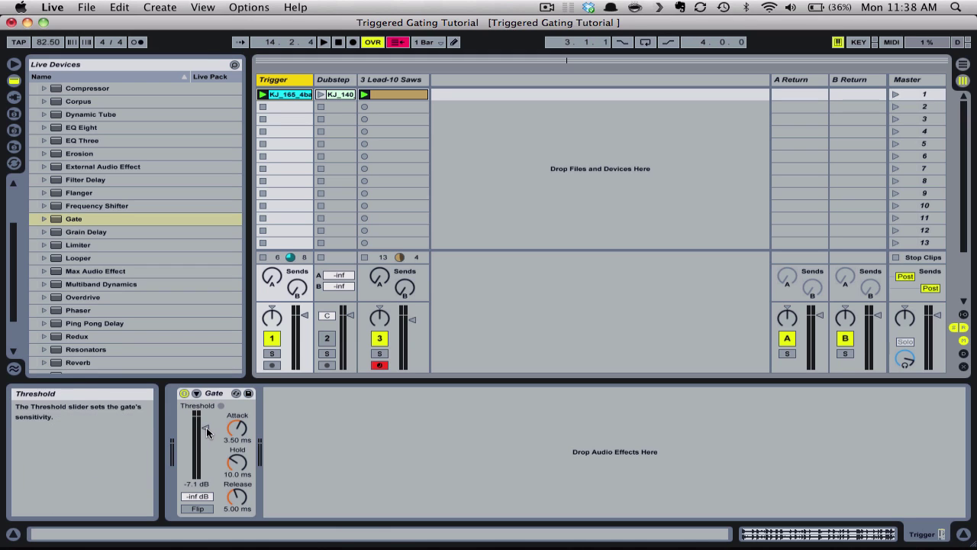
pyautogui.moveTo(203, 424); pyautogui.dragTo(206, 409)
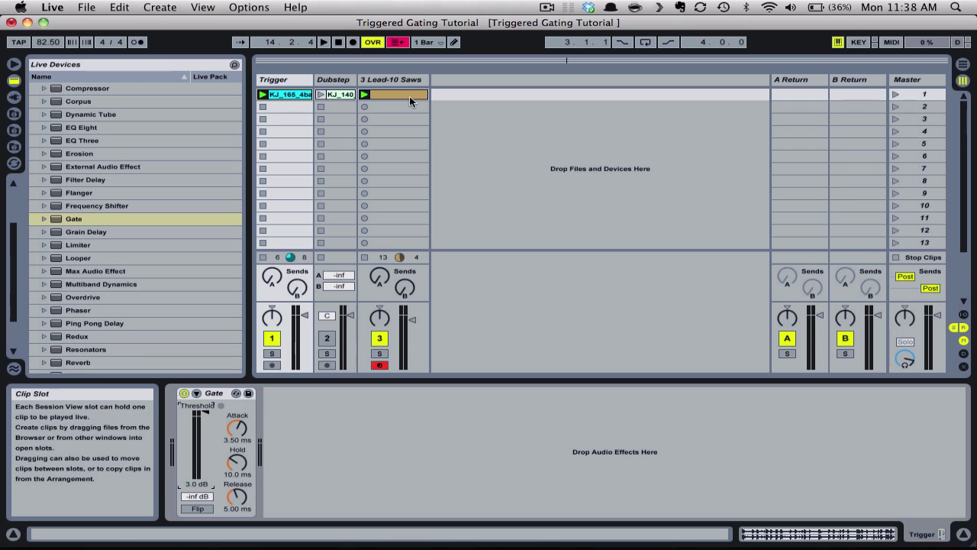
# - Switch the Lead-10 Saws Gate's sidechain tap from Post FX to Pre FX
pyautogui.click(394, 79)
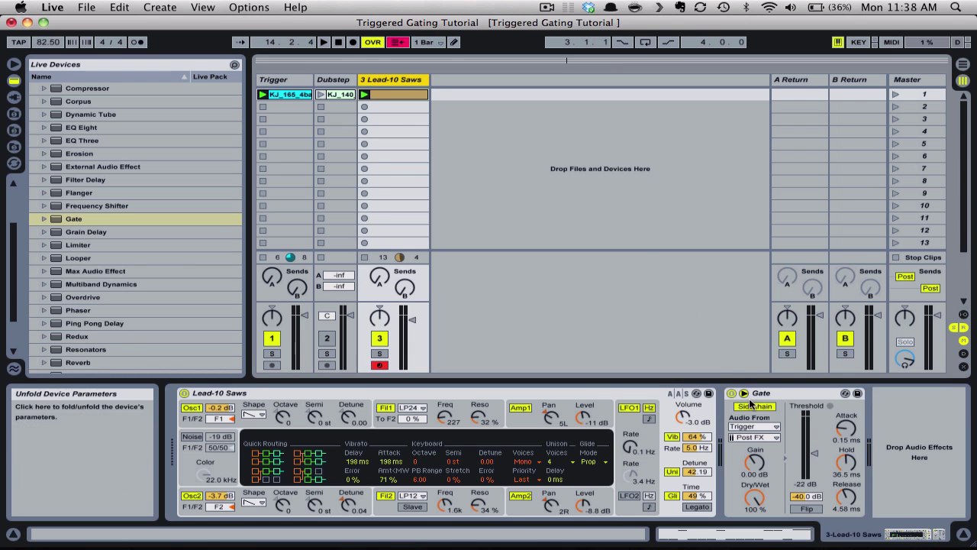
pyautogui.click(760, 439)
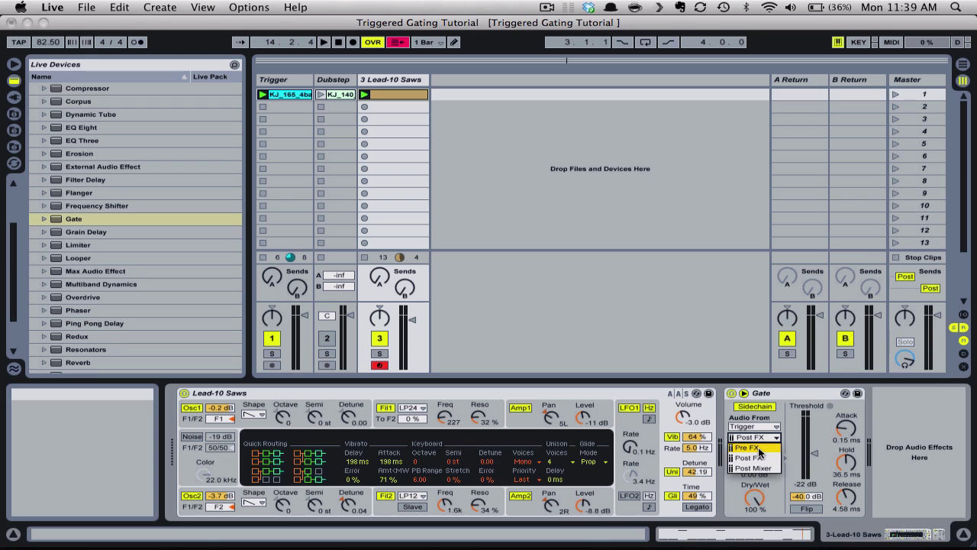
pyautogui.click(759, 448)
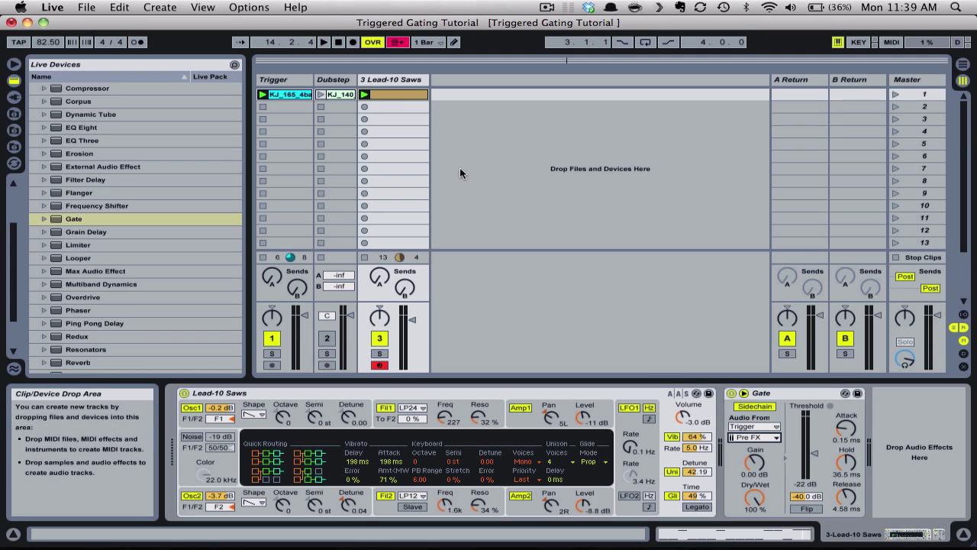
# - Launch the Dubstep break clip, activate its track, and drop Lead-10 Saws volume to -6.0 dB
pyautogui.click(322, 95)
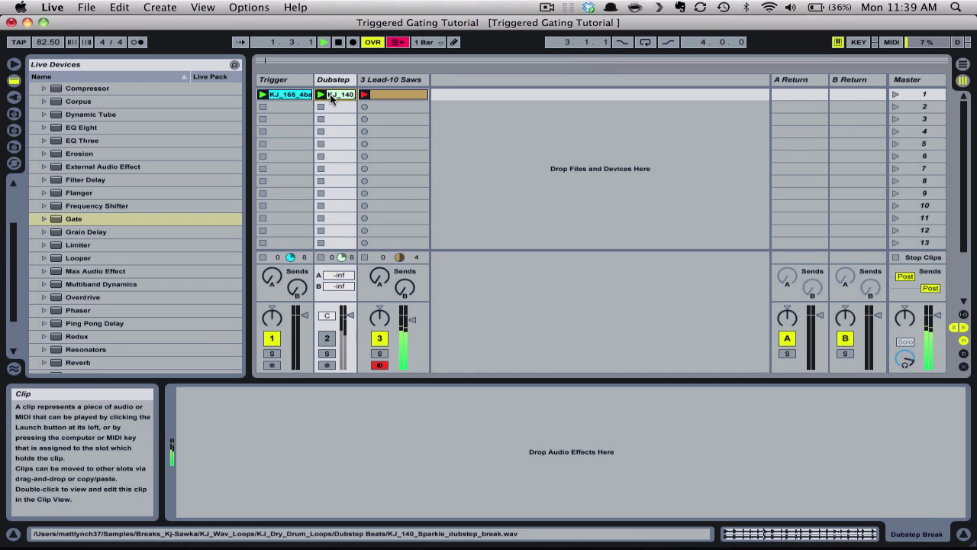
pyautogui.click(327, 338)
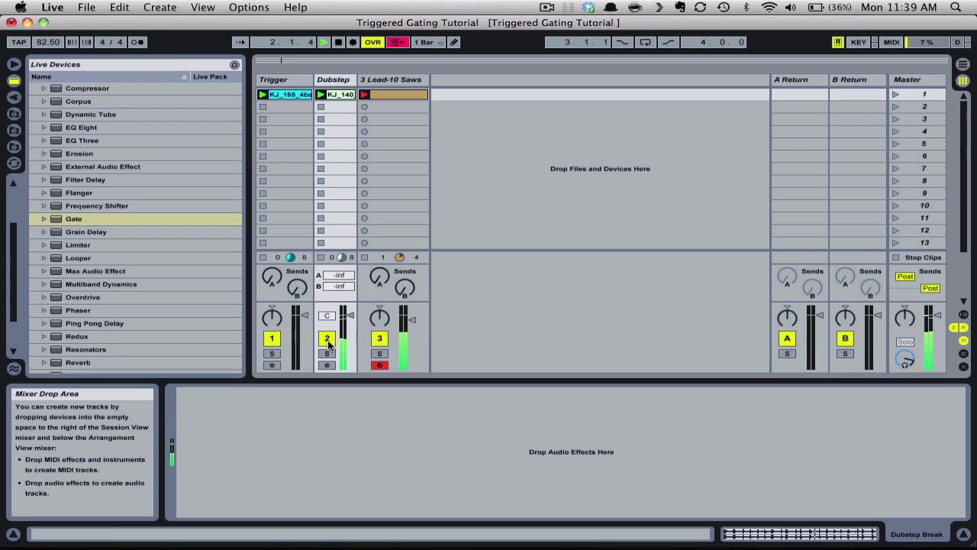
pyautogui.moveTo(409, 325); pyautogui.dragTo(409, 331)
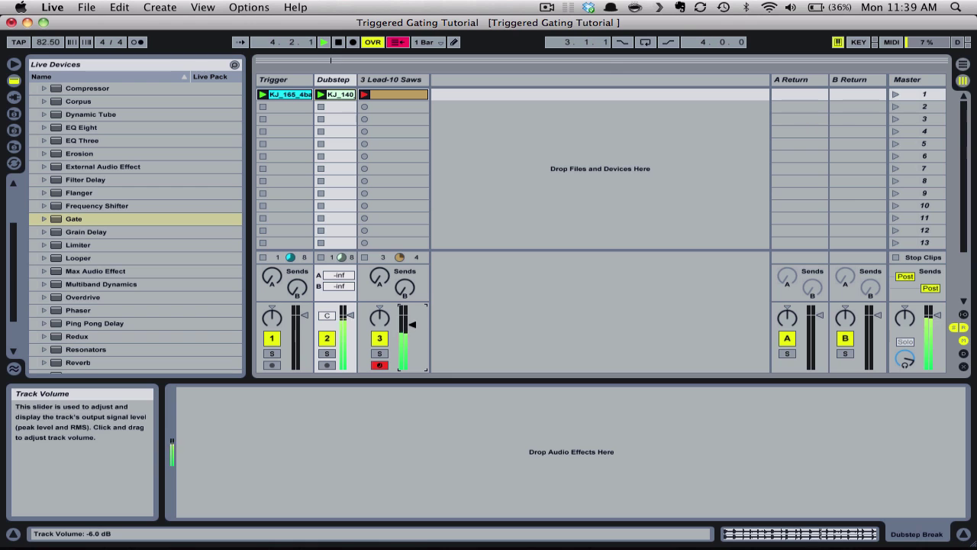
# - Tune the Lead-10 Saws Gate to 0.21 ms attack, 20.3 ms release and -14 dB threshold
pyautogui.click(391, 79)
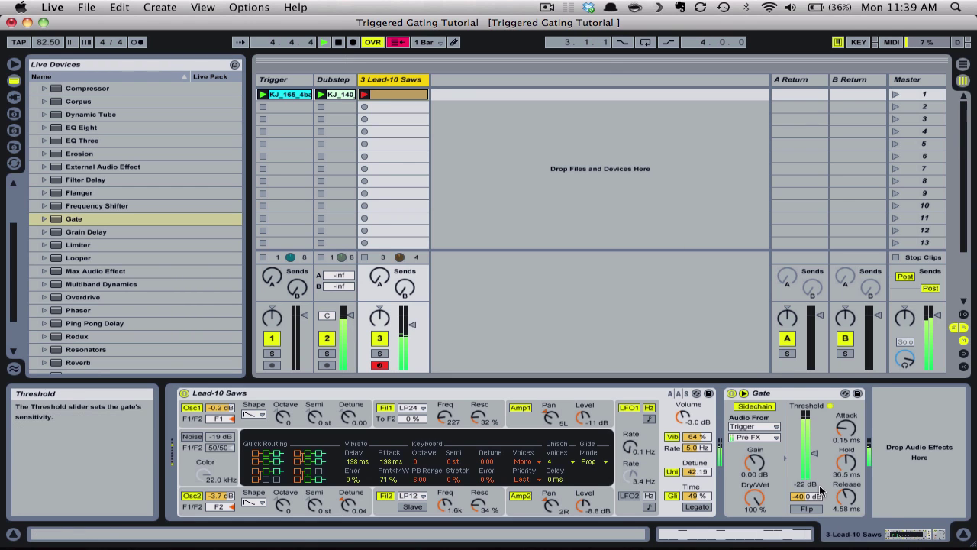
pyautogui.moveTo(815, 452); pyautogui.dragTo(815, 440)
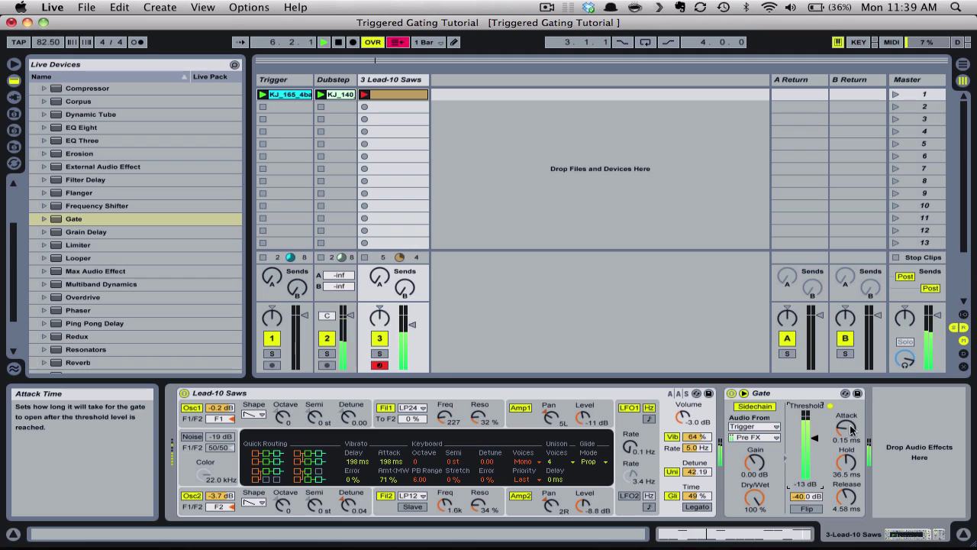
pyautogui.moveTo(852, 431); pyautogui.dragTo(851, 426)
pyautogui.moveTo(846, 498)
pyautogui.mouseDown()
pyautogui.moveTo(846, 472)
pyautogui.moveTo(852, 498)
pyautogui.mouseUp()
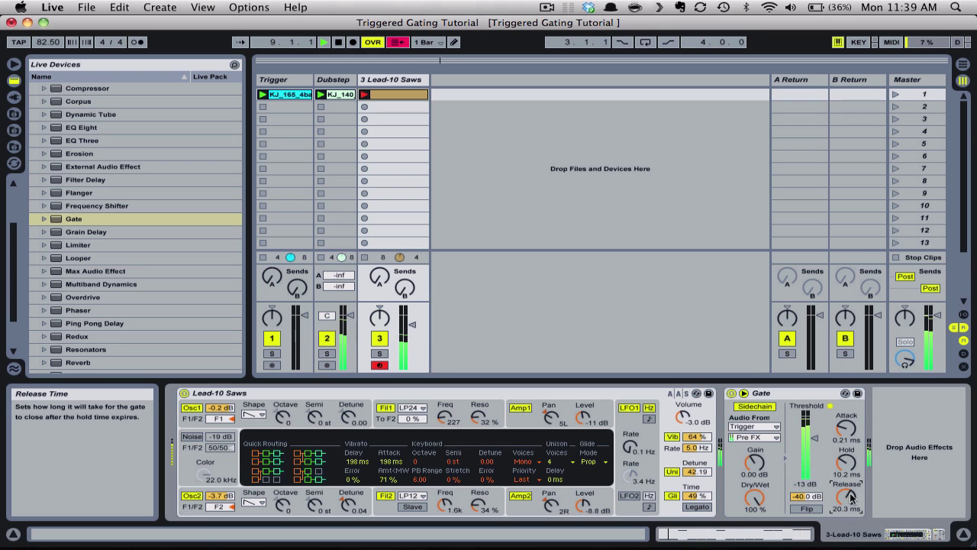
pyautogui.moveTo(815, 443); pyautogui.dragTo(815, 457)
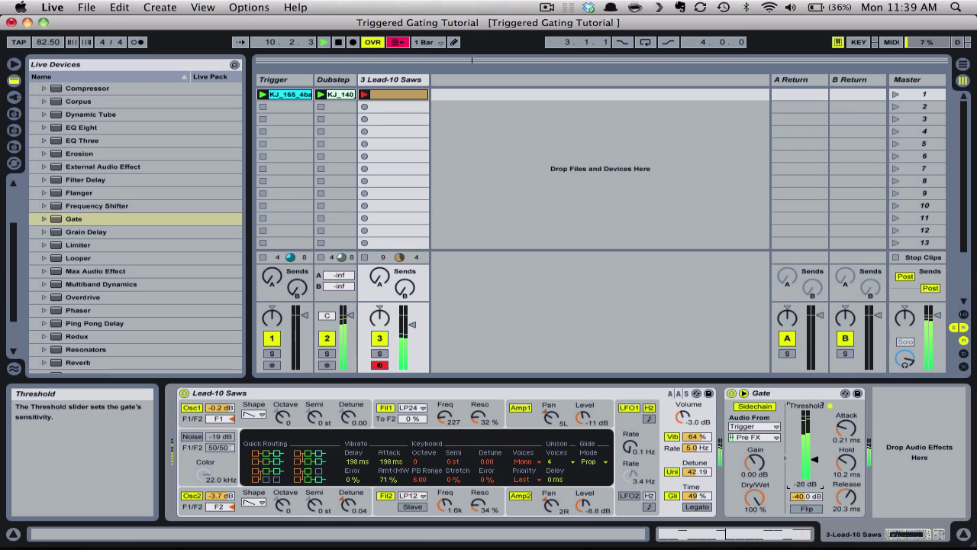
pyautogui.moveTo(816, 458); pyautogui.dragTo(815, 441)
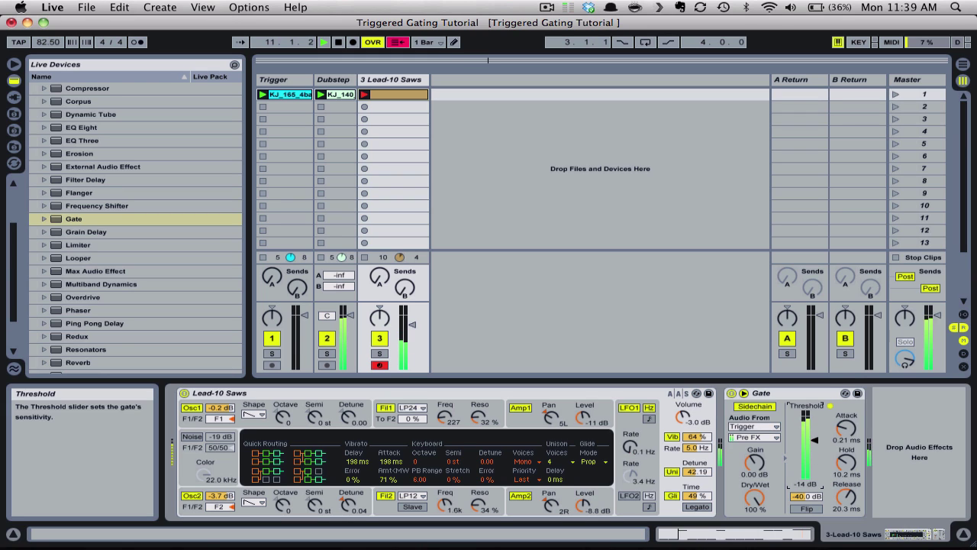